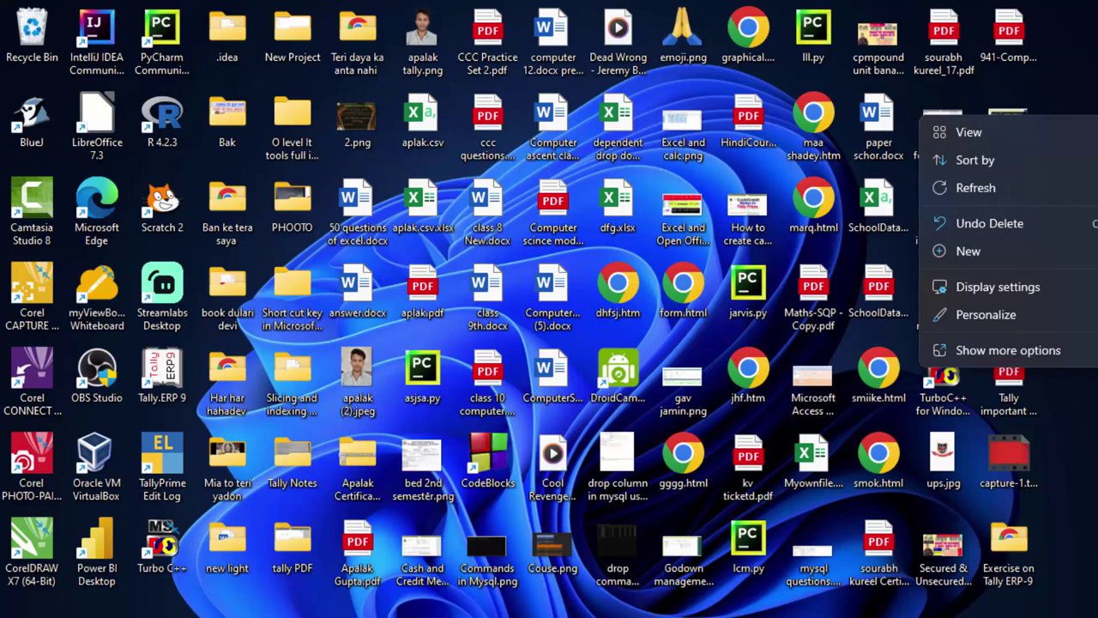
Switch to TallyPrime Edit Log and continue in Educational Mode
key(Escape)
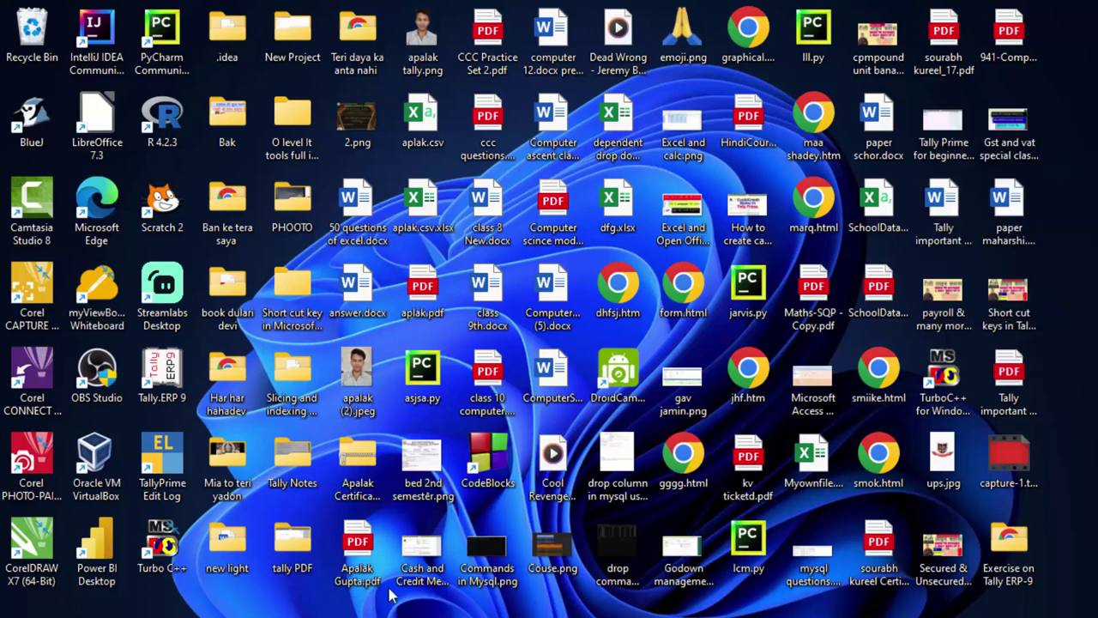
double_click(173, 462)
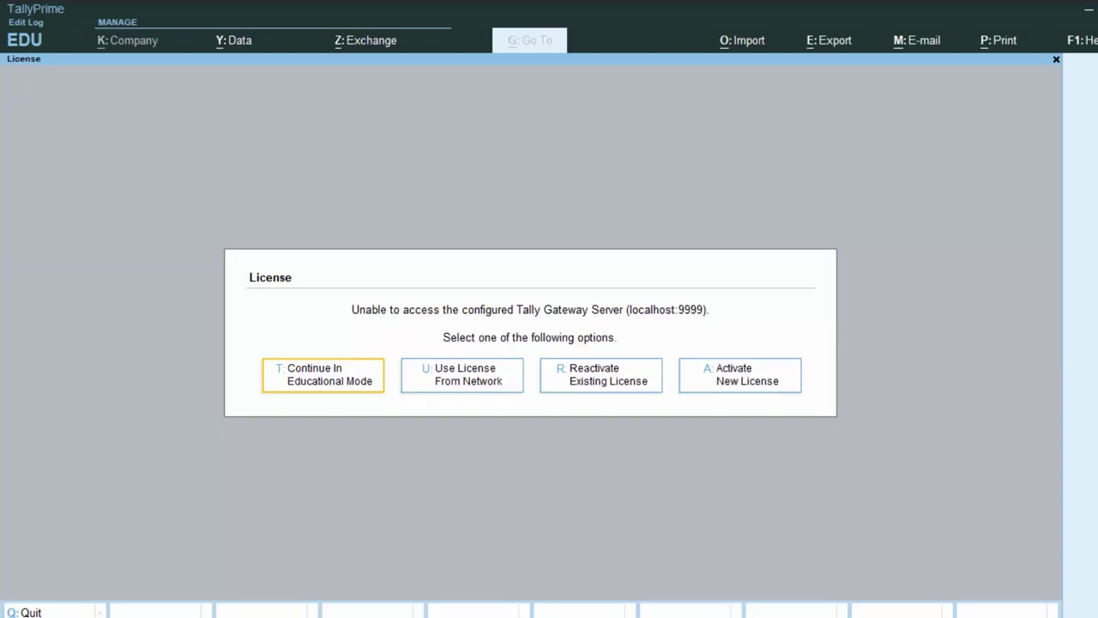
click(345, 388)
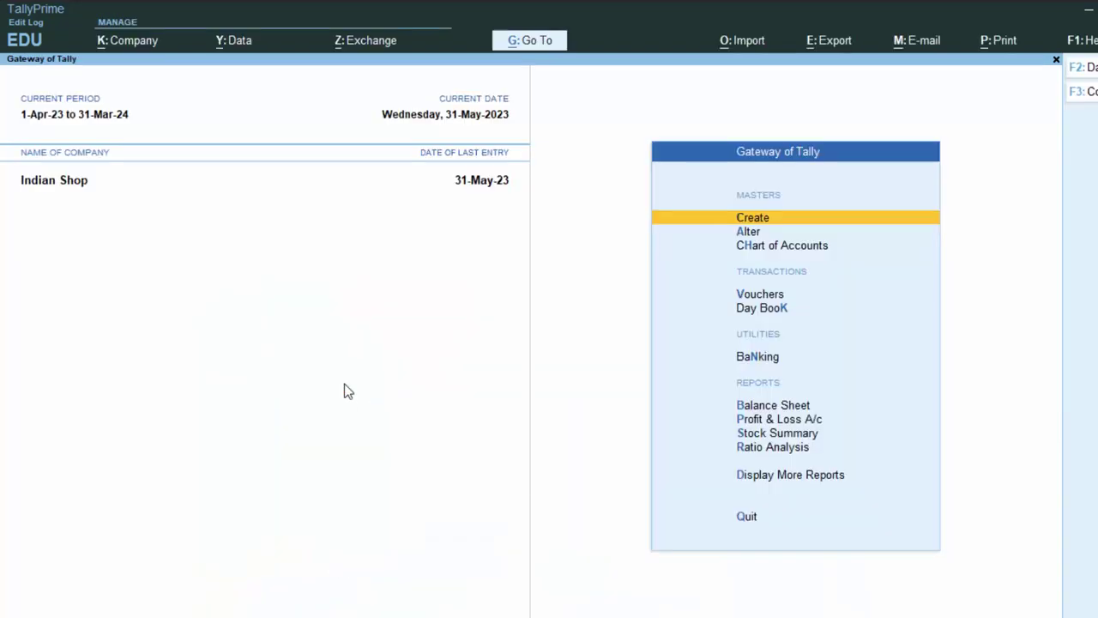
Start a new receipt voucher for Indian Shop, keeping the proposed voucher number
key(v)
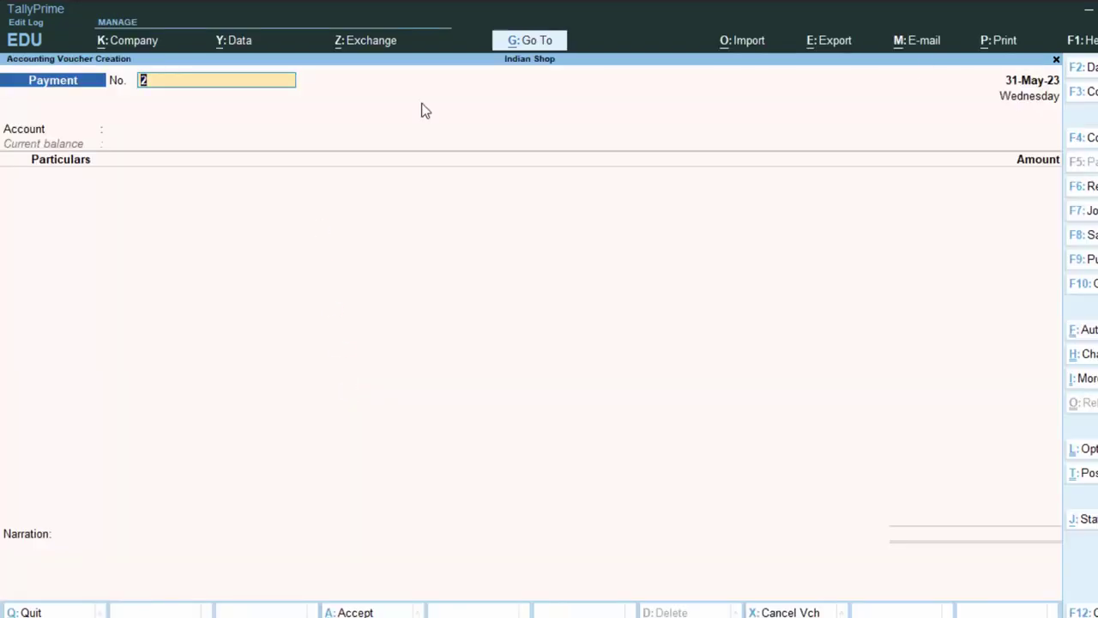
key(F6)
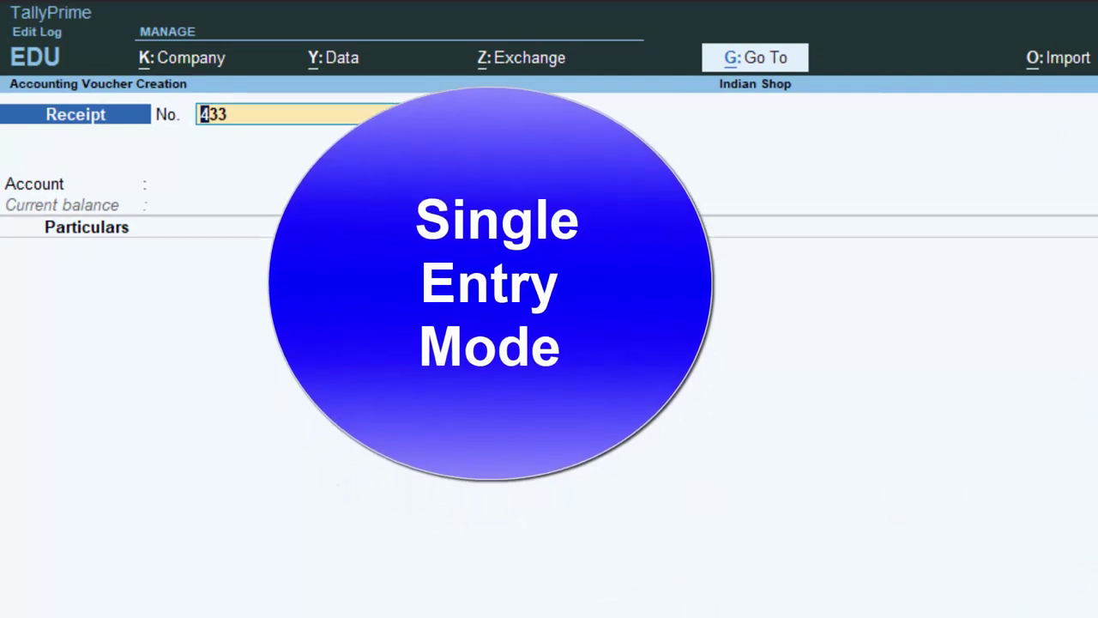
key(Return)
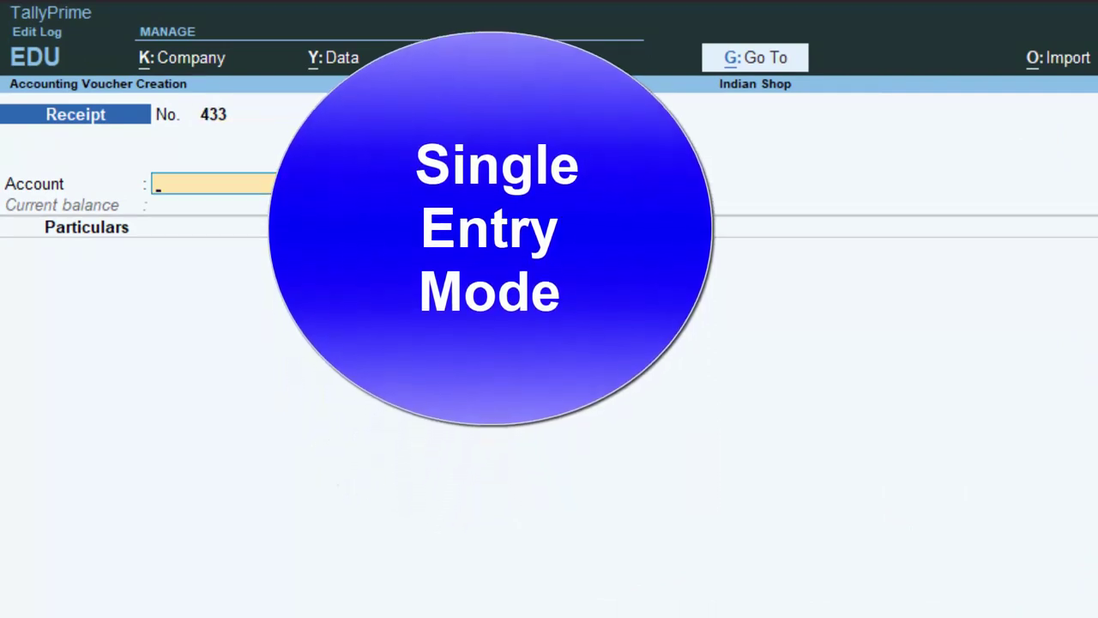
Create a new ledger named State Bank of India for the receipt's account, without an alias
text(S)
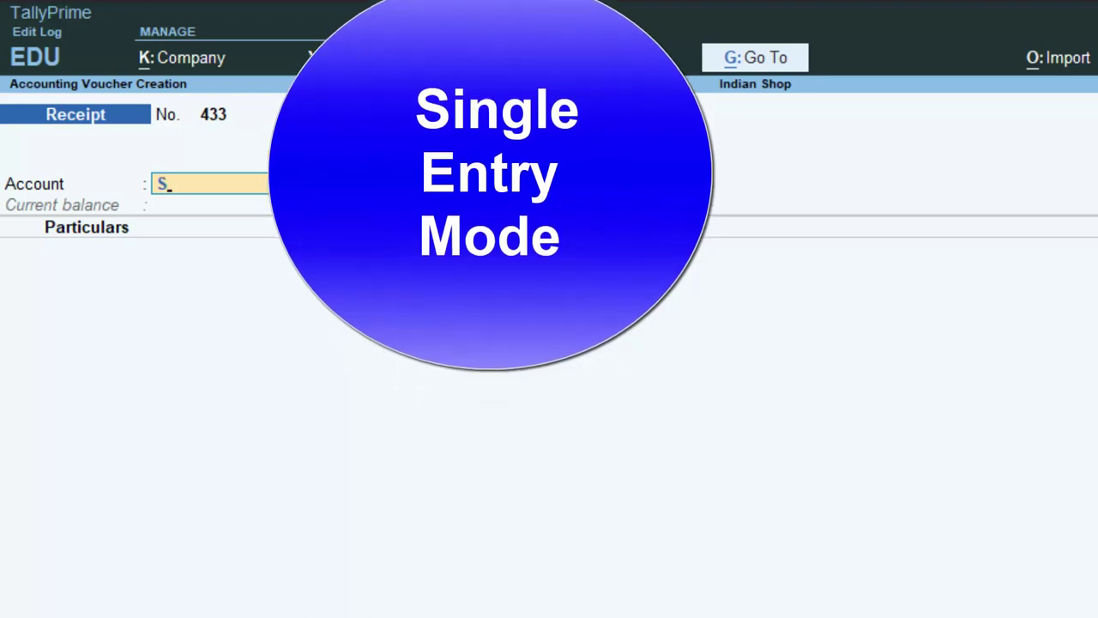
key(alt+c)
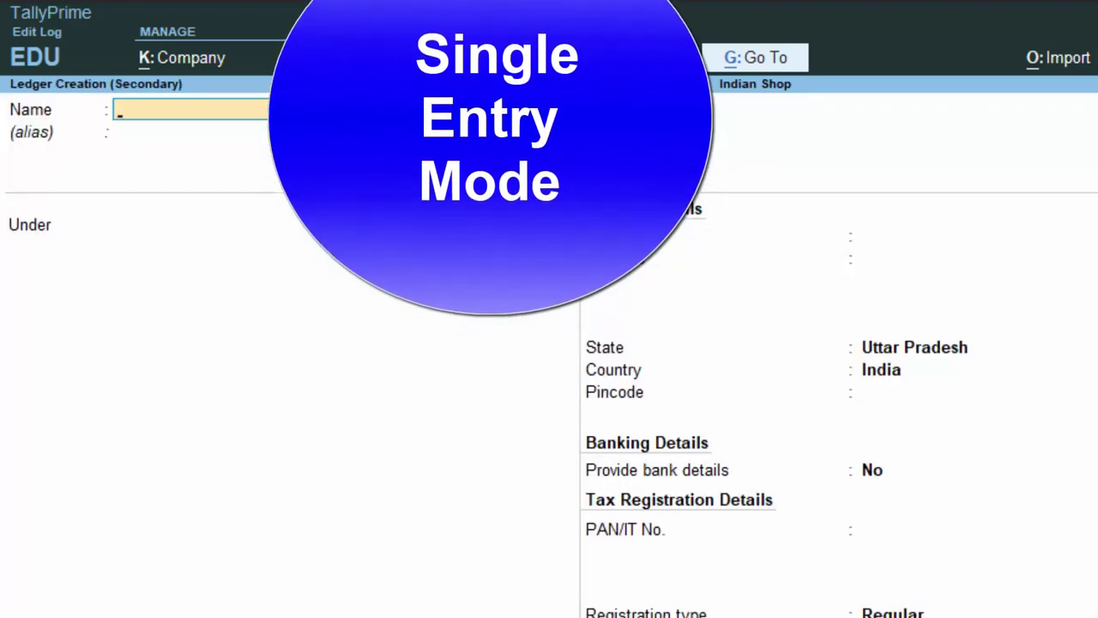
text(Satate)
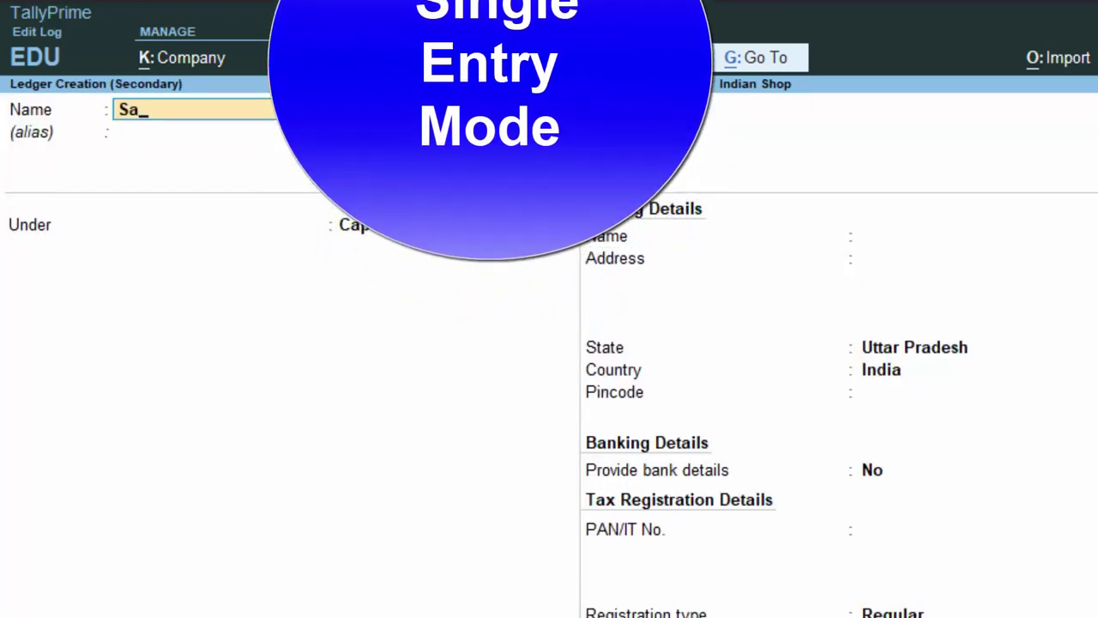
key(BackSpace)
key(BackSpace)
key(BackSpace)
key(BackSpace)
key(BackSpace)
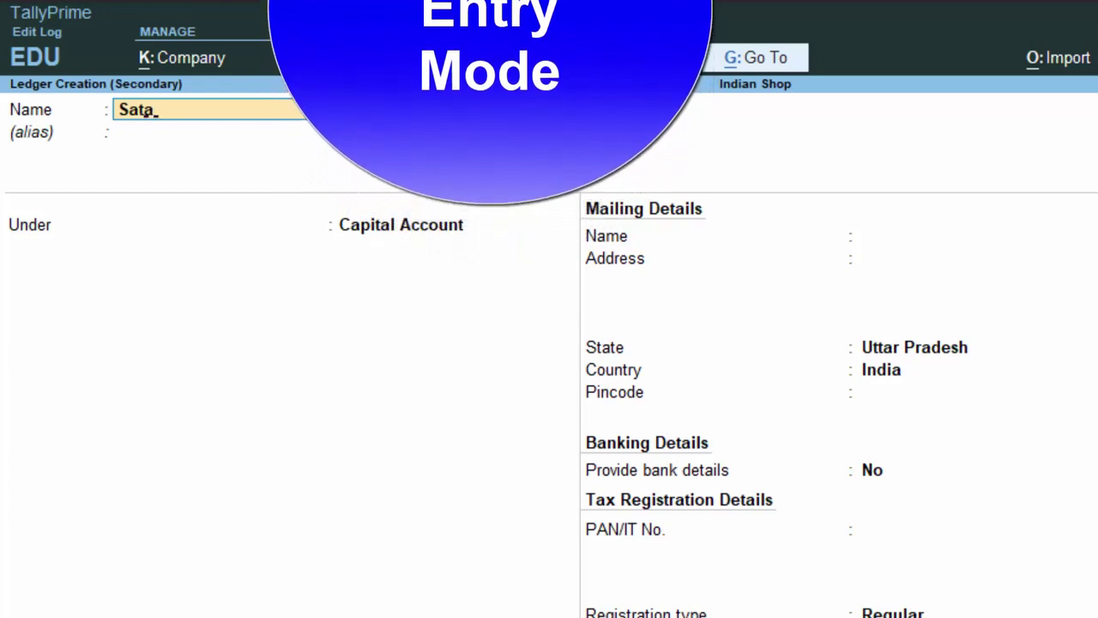
text(tate)
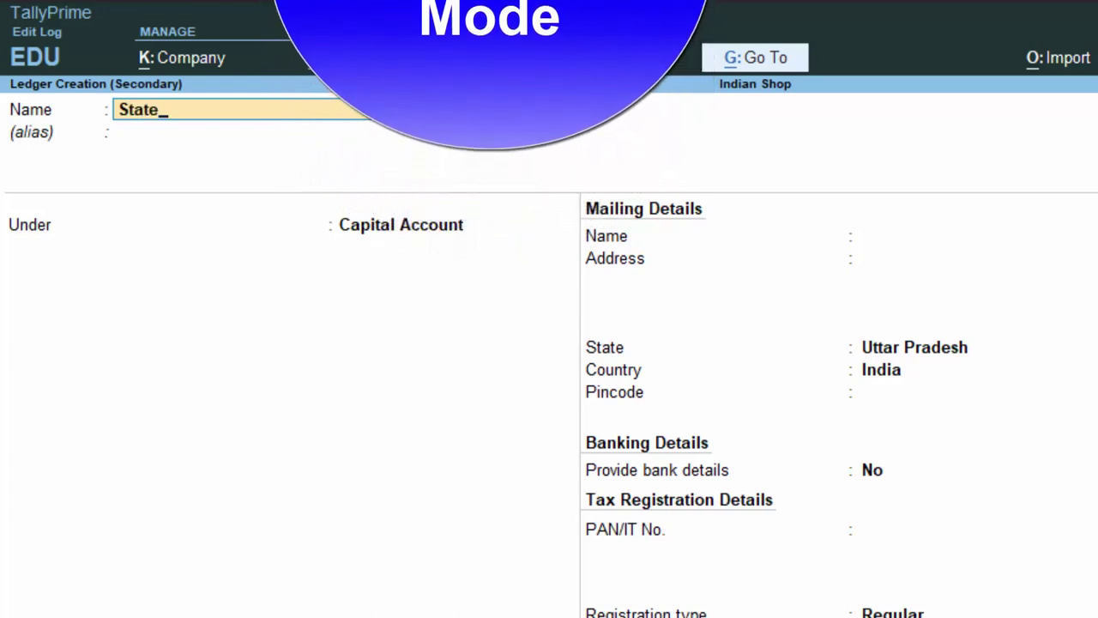
text( Bank )
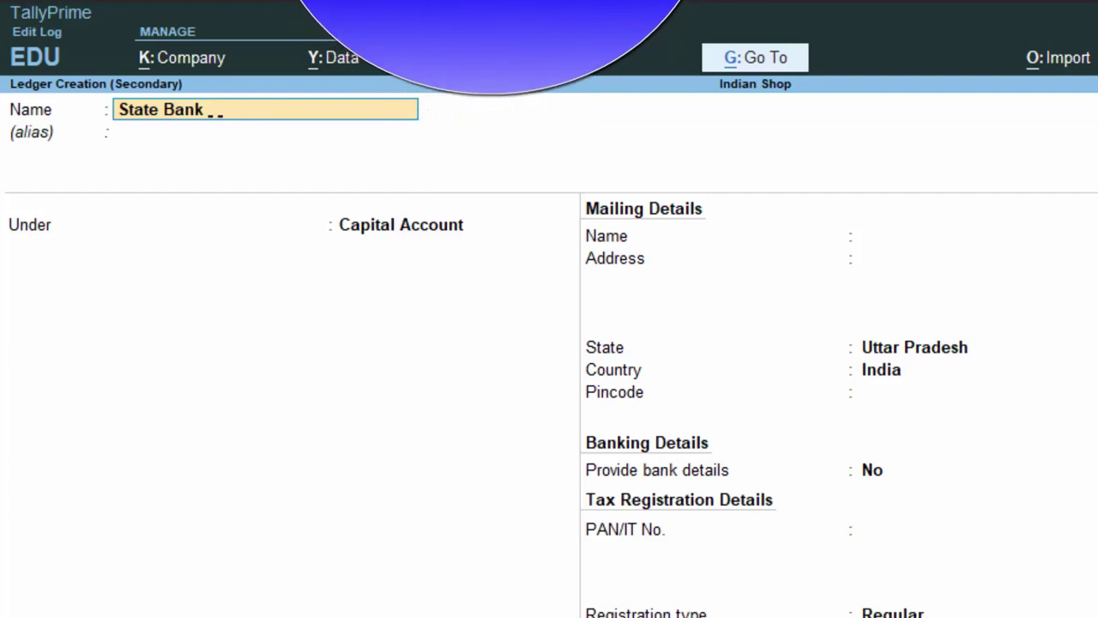
text(of India)
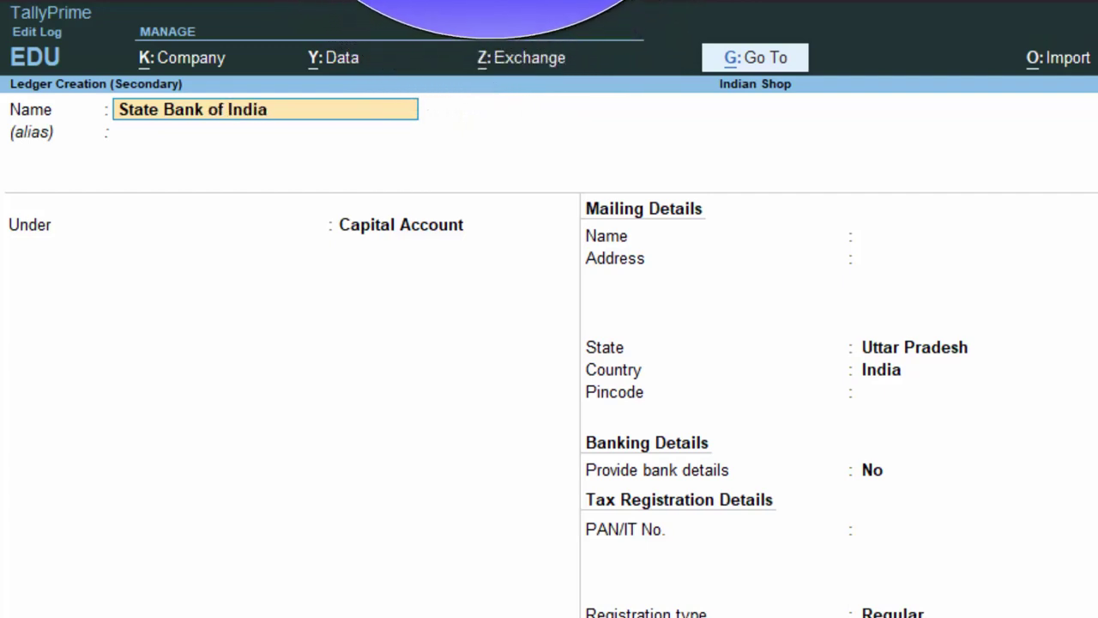
key(Return)
key(Return)
Group the bank ledger under Bank Accounts and enter its account number, leaving the other bank account details at their defaults
text(S)
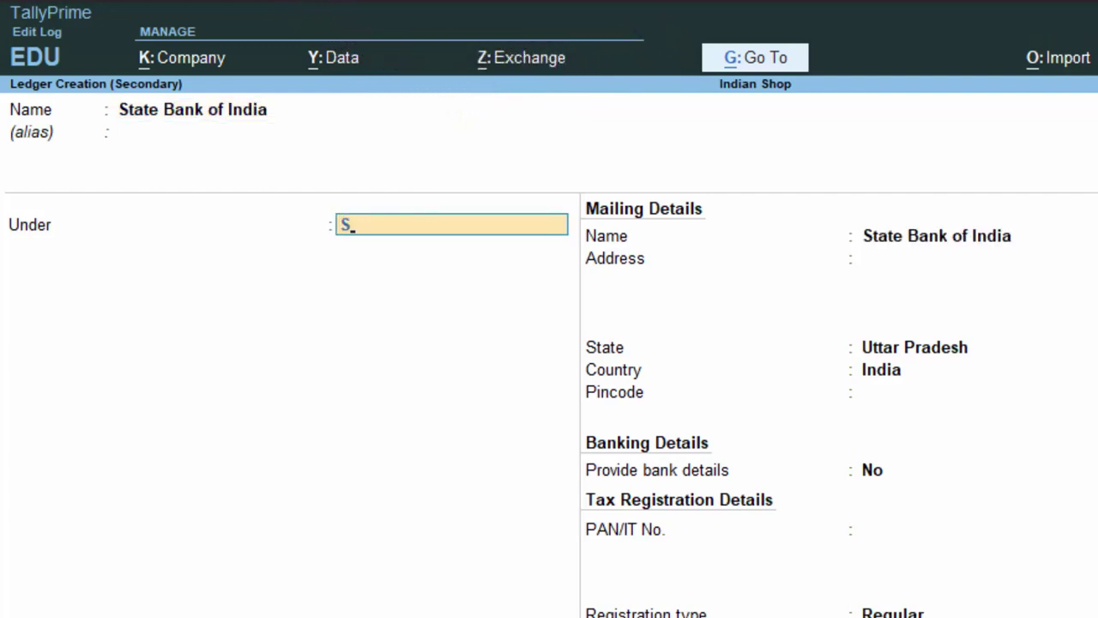
key(BackSpace)
key(Return)
key(Return)
text(333)
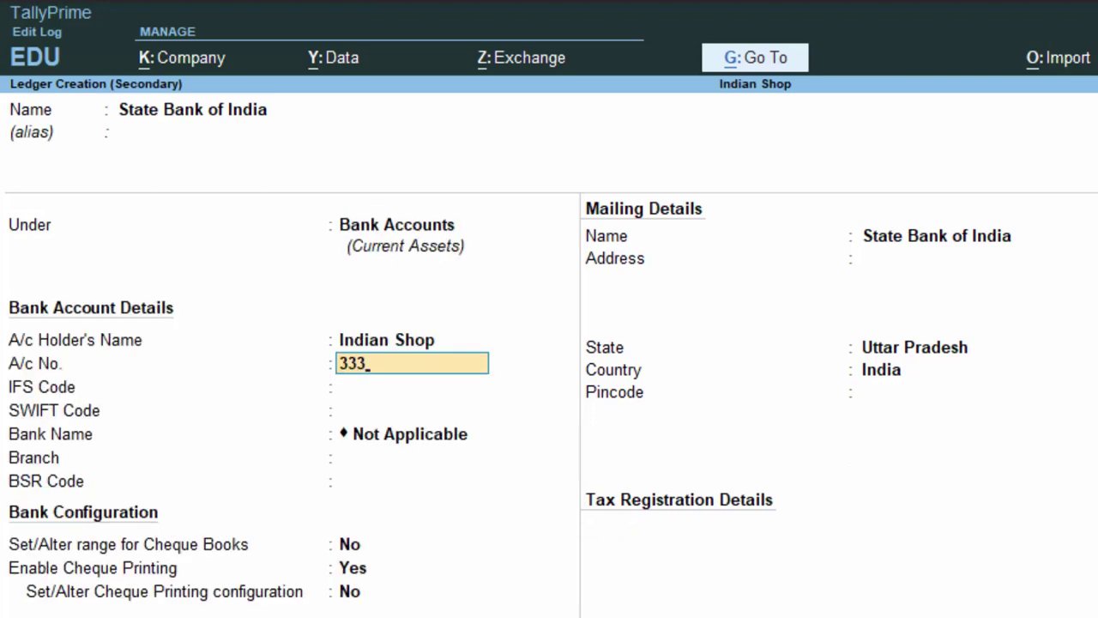
text(044567)
key(Return)
key(Return)
key(Return)
key(Return)
key(Return)
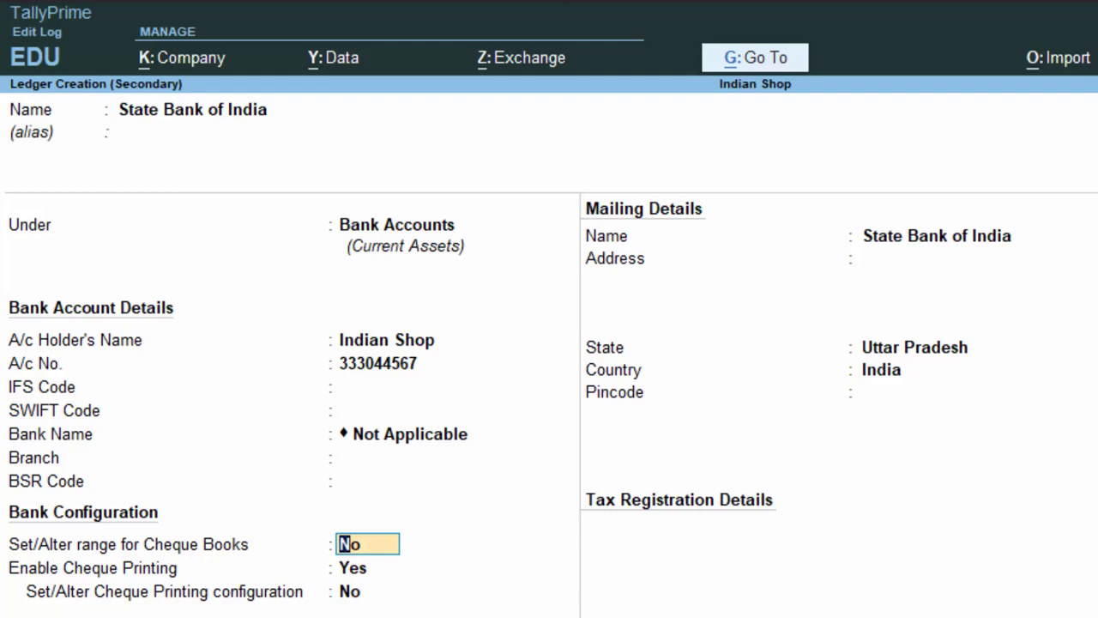
Keep the cheque book range option at No and save the bank ledger with the remaining default details
text(y)
key(BackSpace)
key(Return)
key(Return)
key(Return)
key(Return)
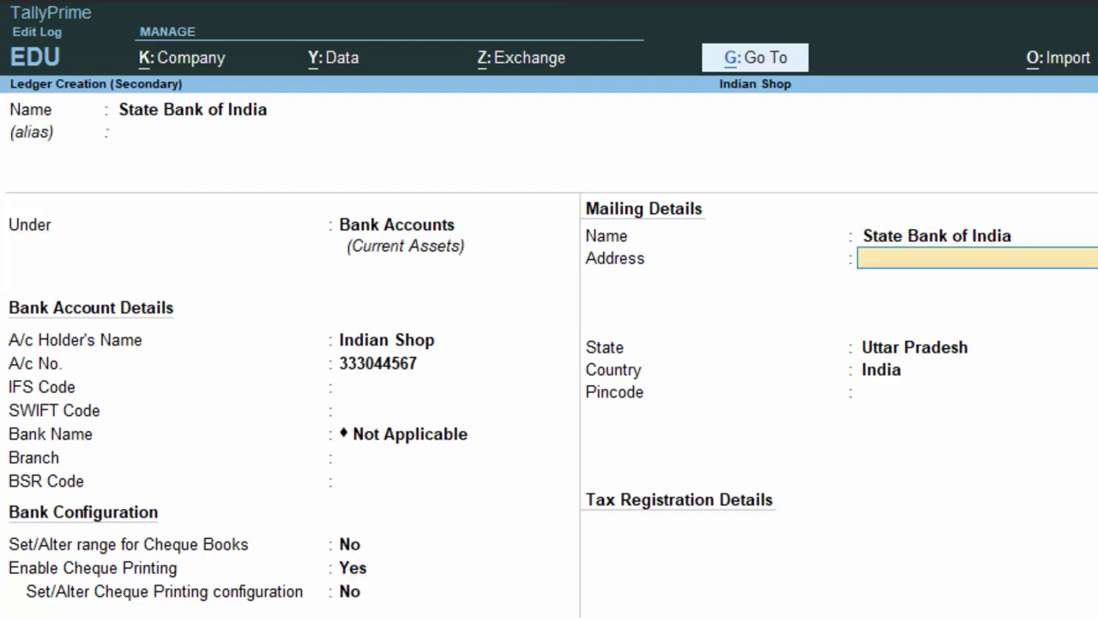
key(Return)
key(Return)
key(Return)
key(Return)
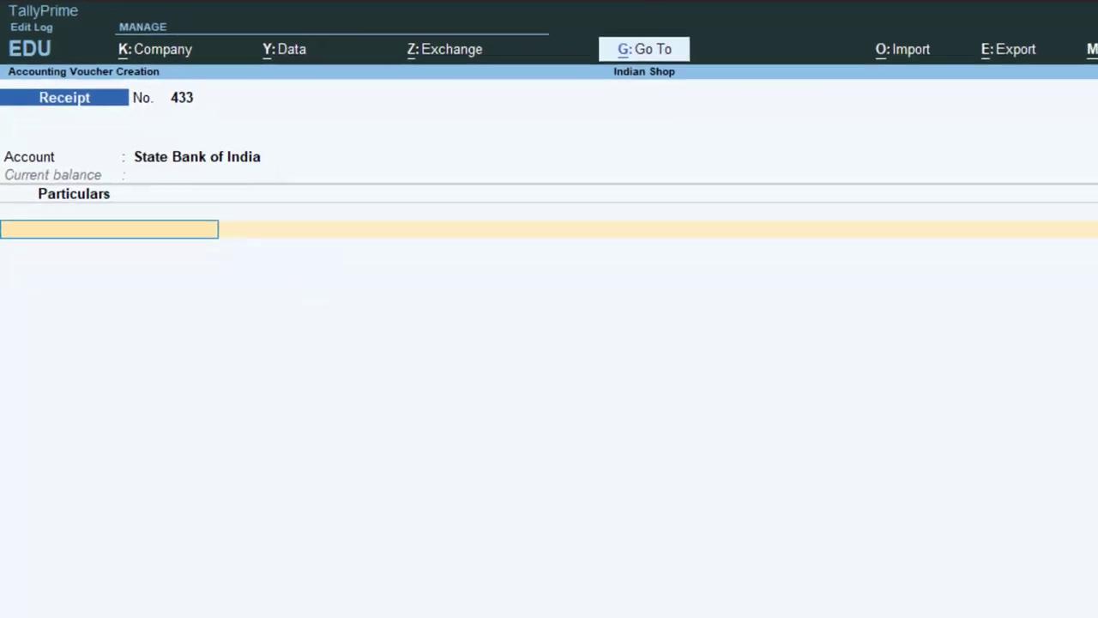
Create a ledger in the lender's name for the receipt's first line and group it under Unsecured Loans
key(alt+c)
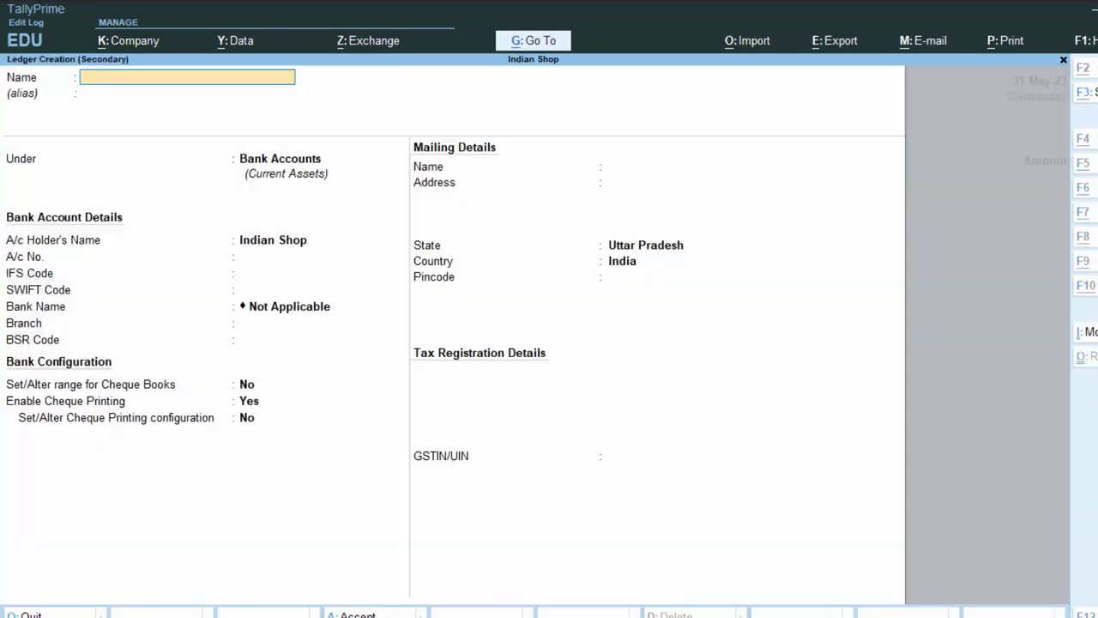
text(Ram)
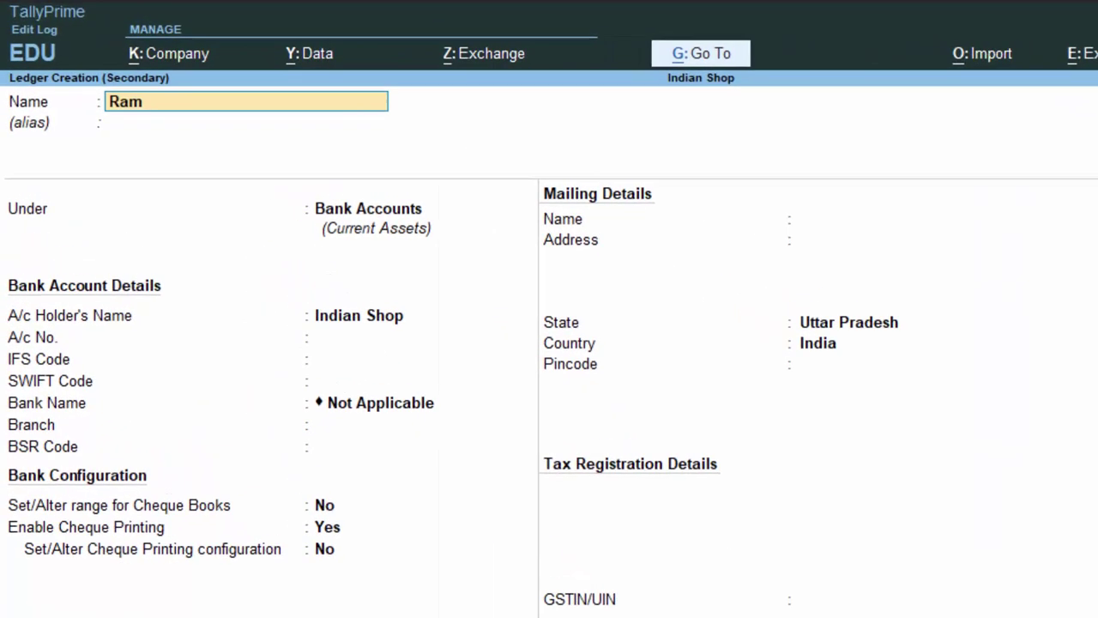
key(Return)
key(Return)
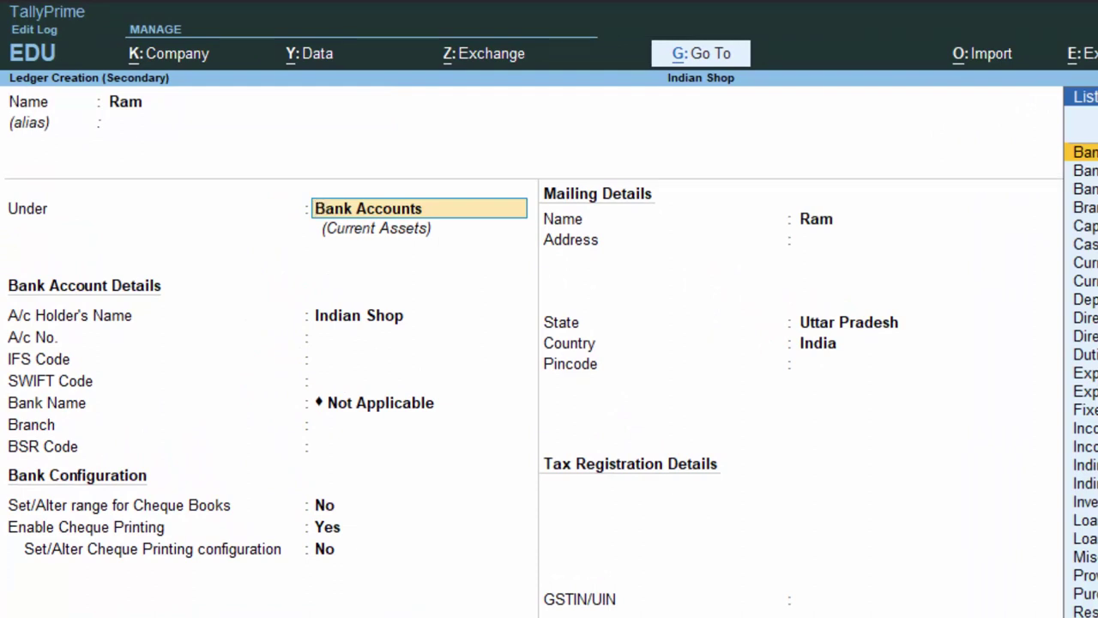
text(U)
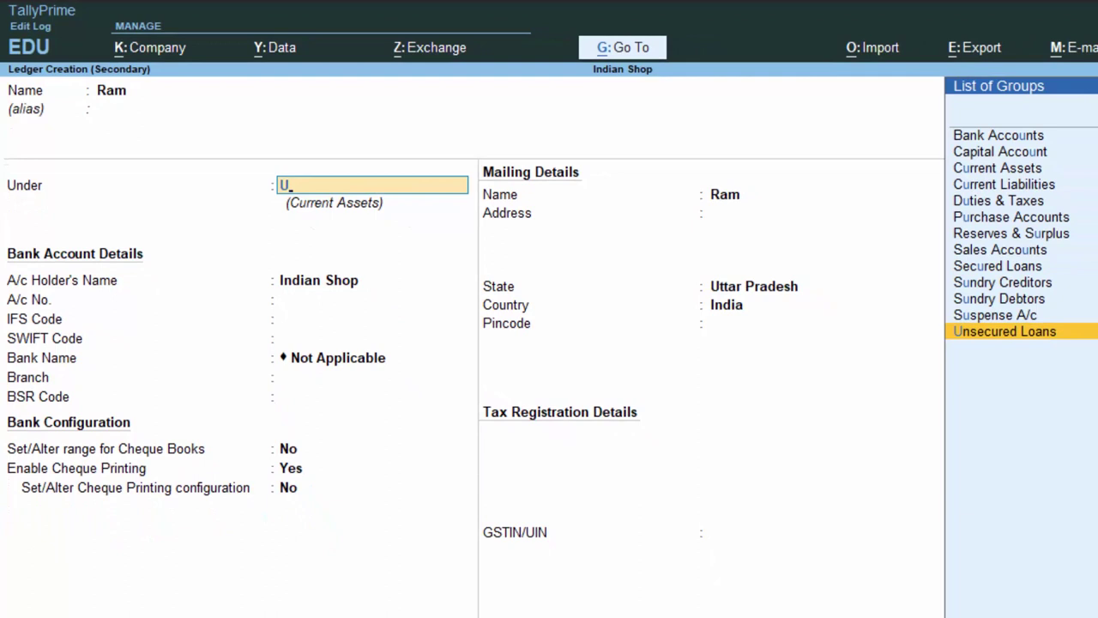
key(Return)
key(Return)
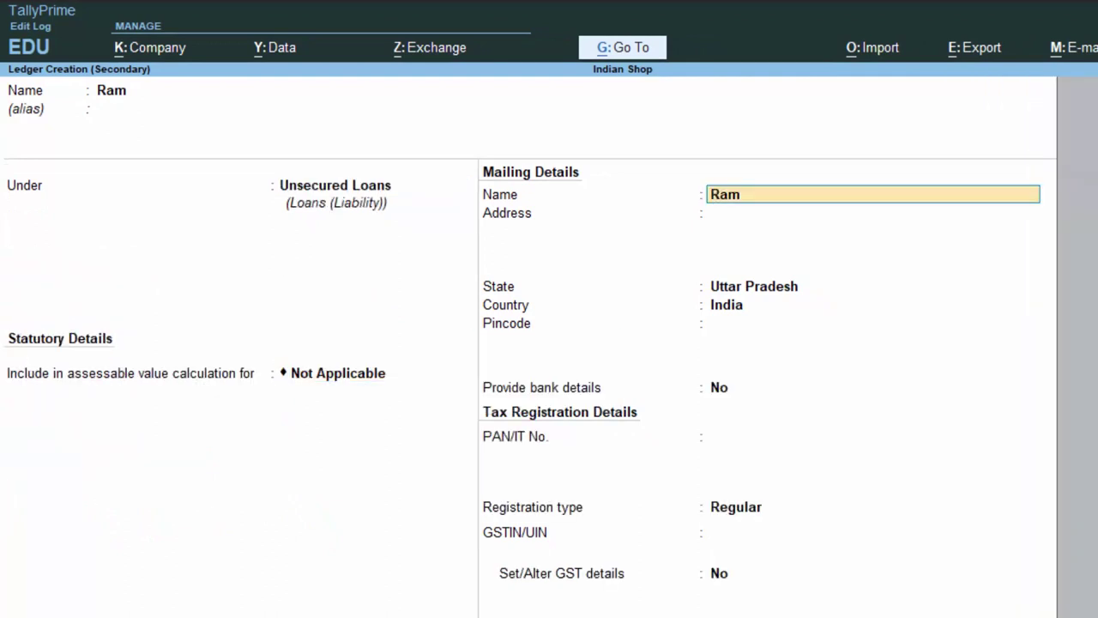
Keep the default mailing details and Regular registration type, and save the lender's ledger
key(Return)
key(Return)
key(Return)
key(Return)
key(Return)
key(Return)
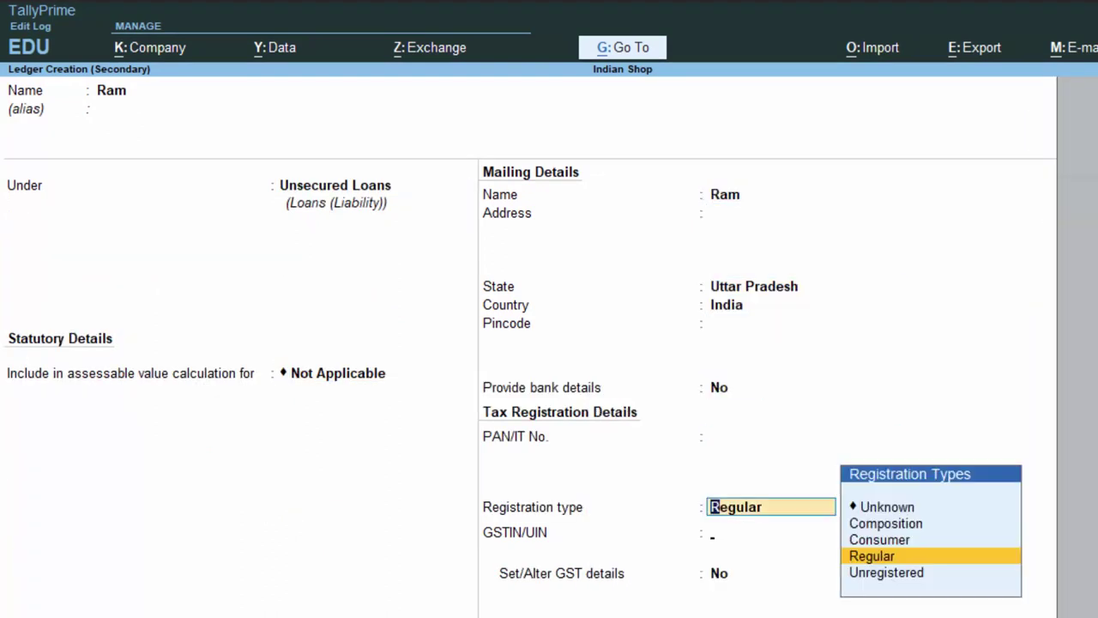
key(Return)
key(Return)
key(Return)
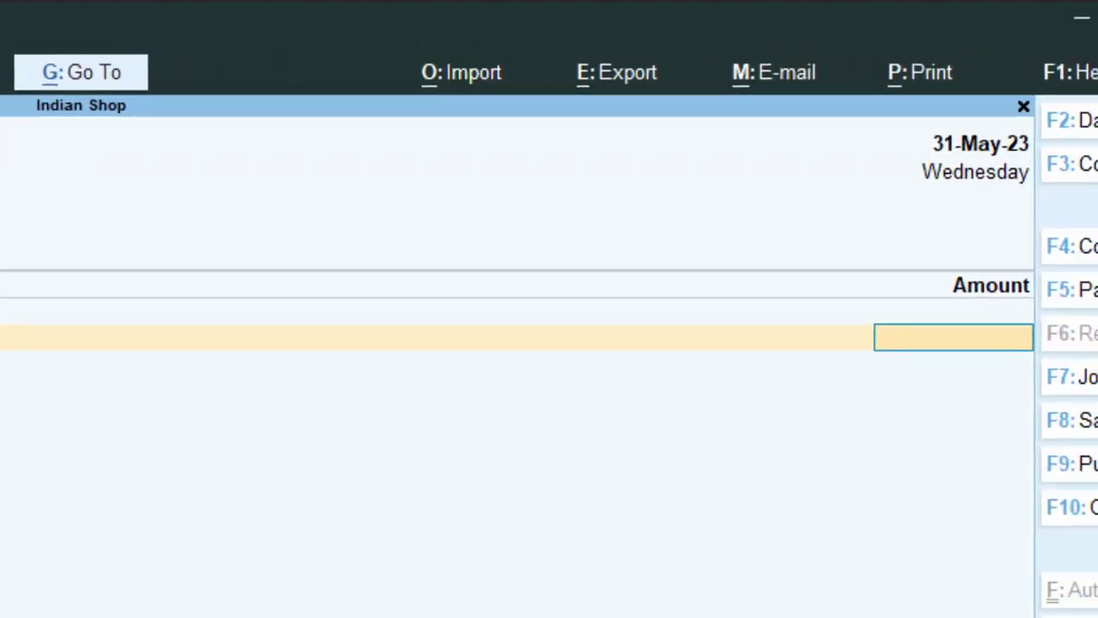
Set the lender's receipt amount to 500000
text(5000)
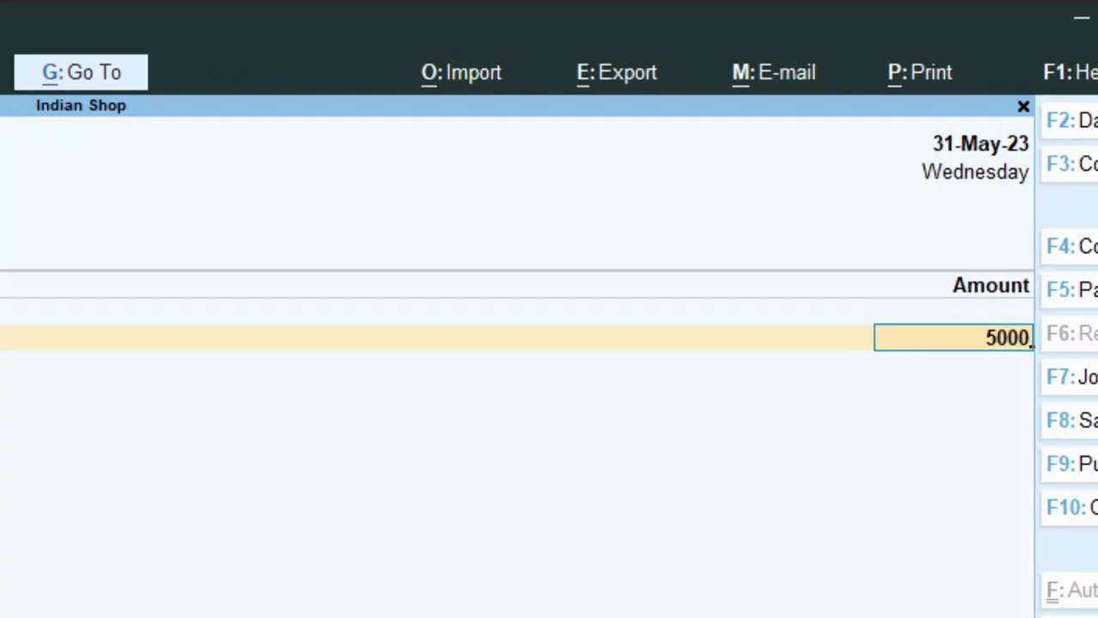
text(00)
key(Return)
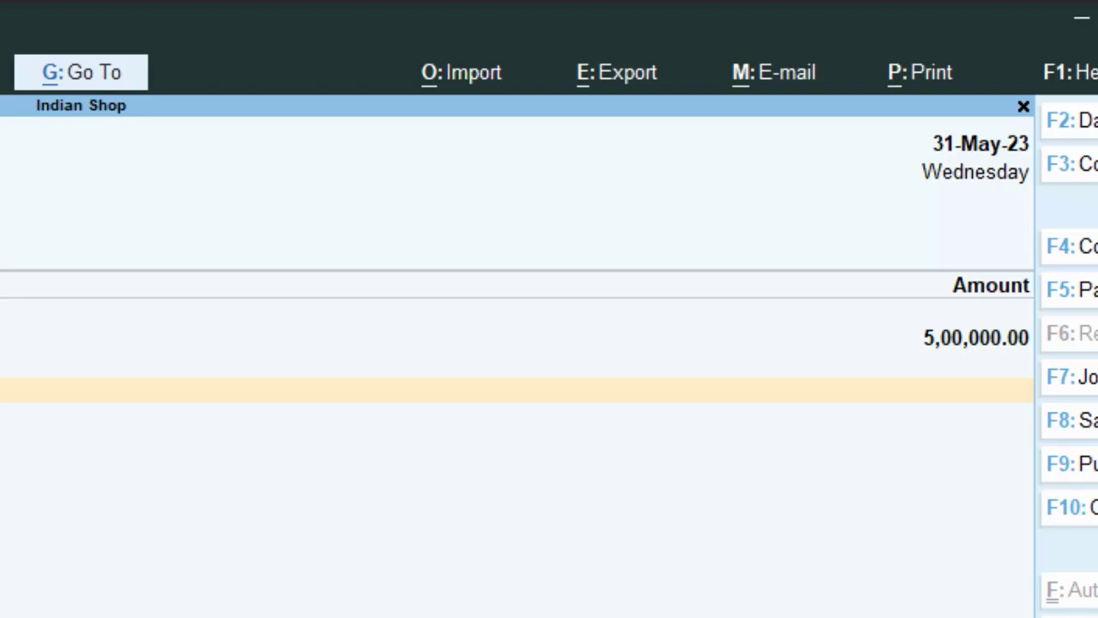
Allocate the bank amount as Cheque/DD dated 31-May-23, save the receipt without narration and leave voucher entry
key(Return)
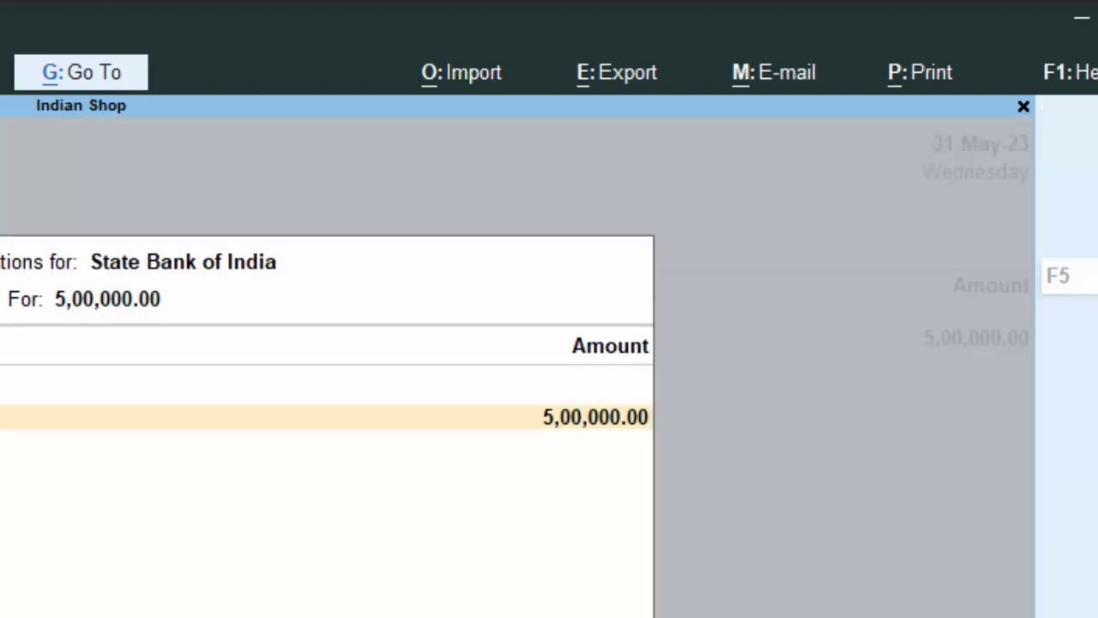
key(Return)
key(Return)
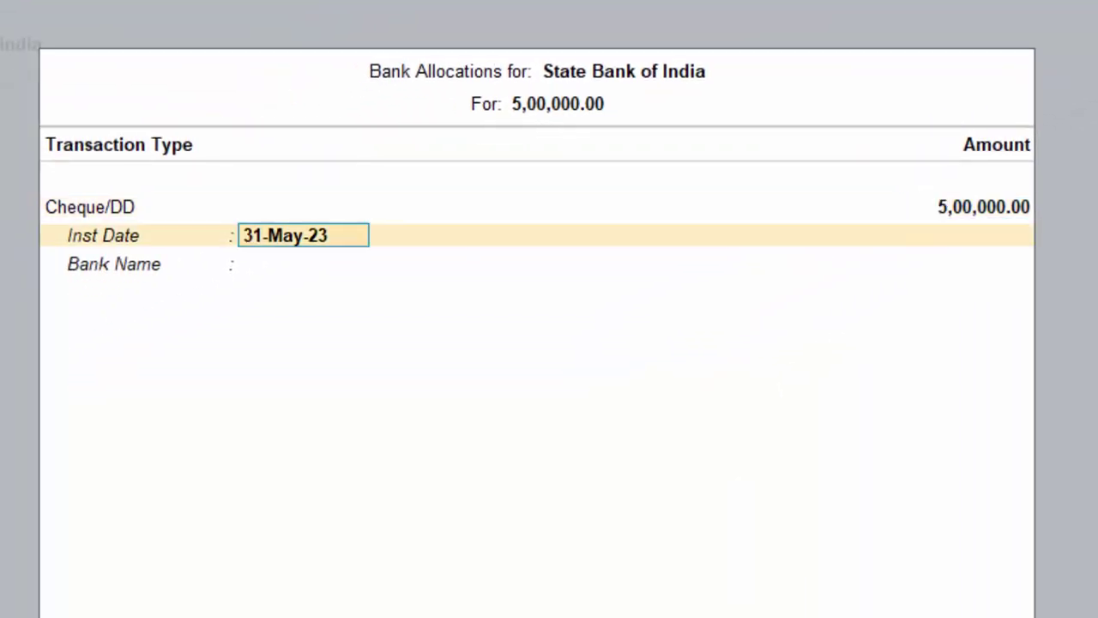
key(Return)
key(Return)
key(Return)
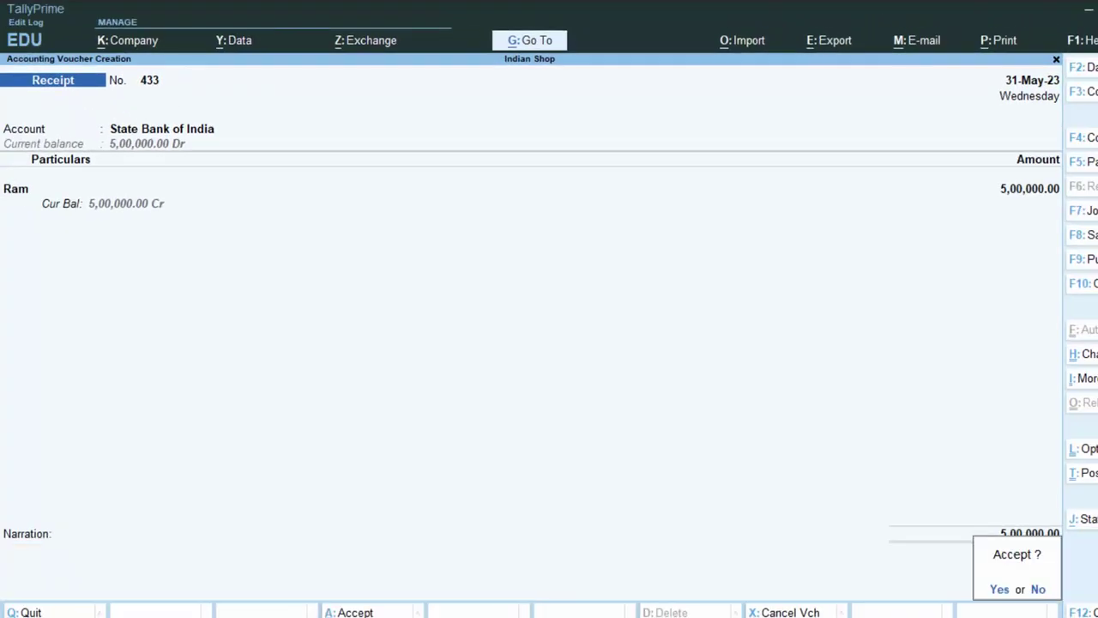
key(Return)
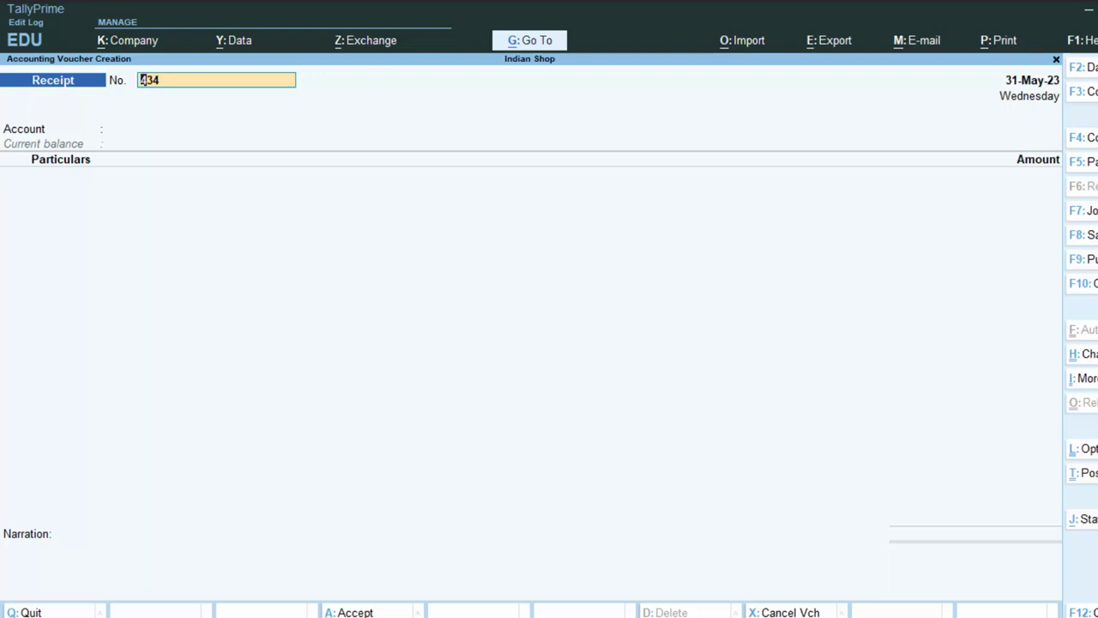
key(Escape)
key(y)
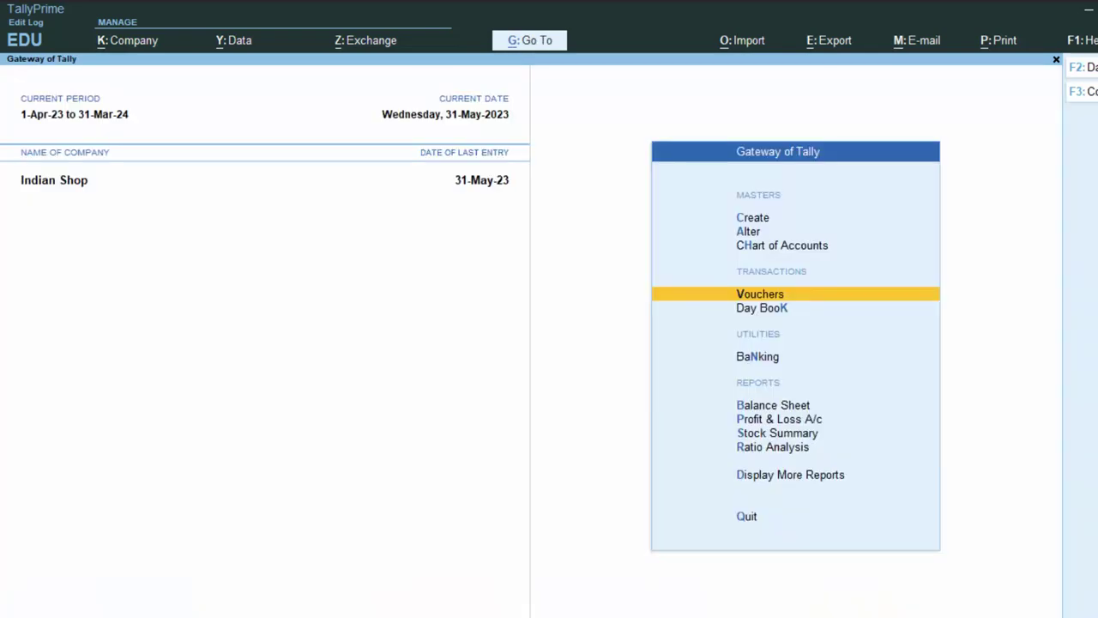
Open the Balance Sheet and drill down through Loans (Liability) to the Unsecured Loans group
key(Down)
key(Down)
key(Down)
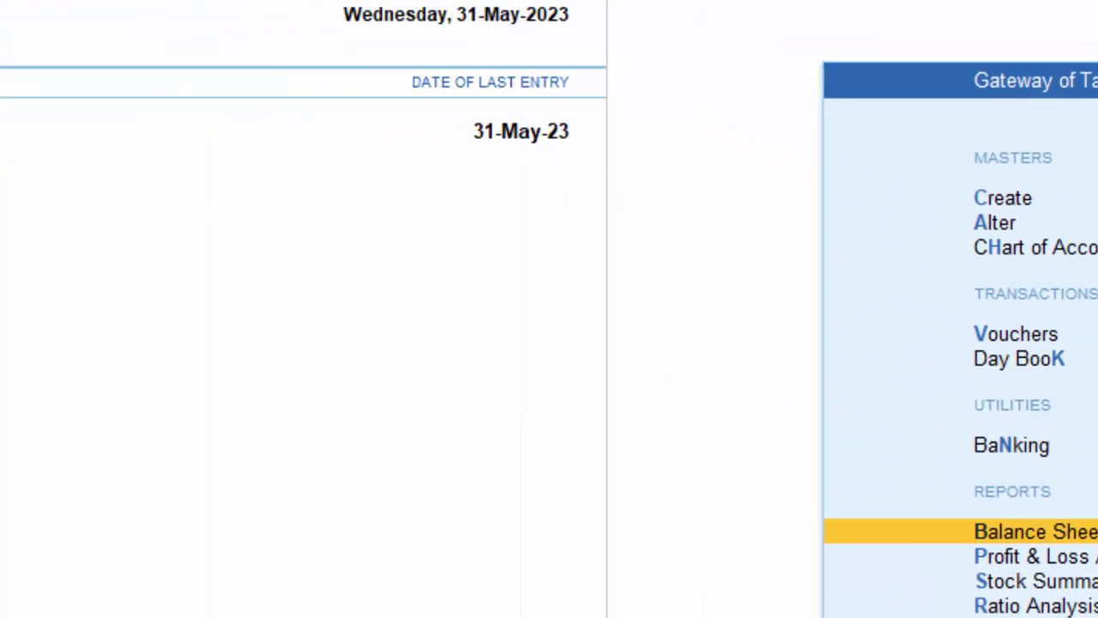
key(Return)
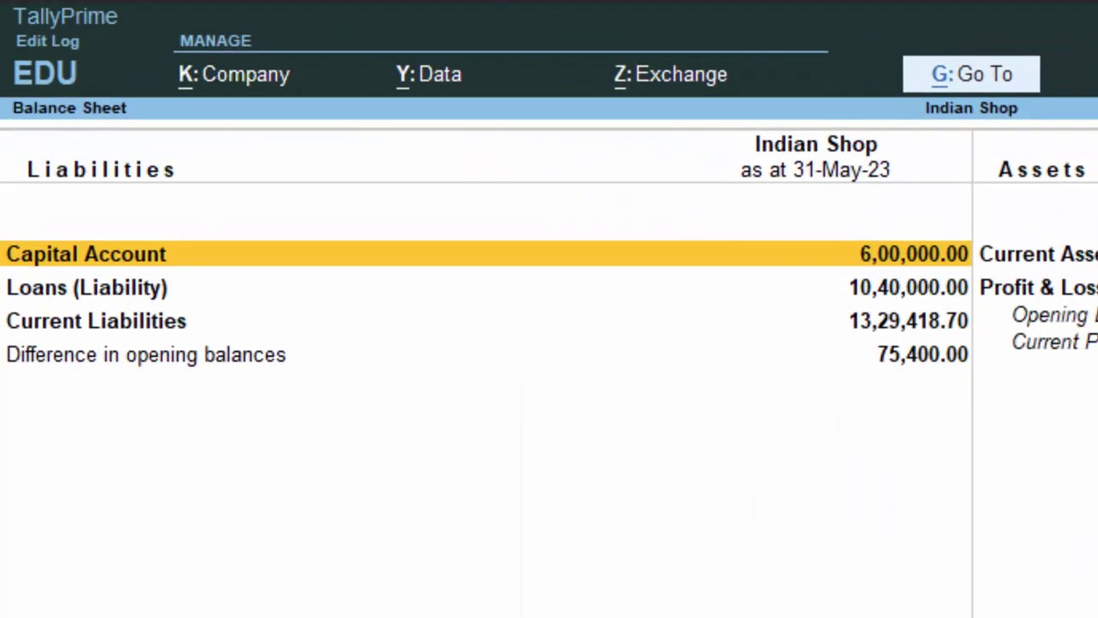
key(Down)
key(Return)
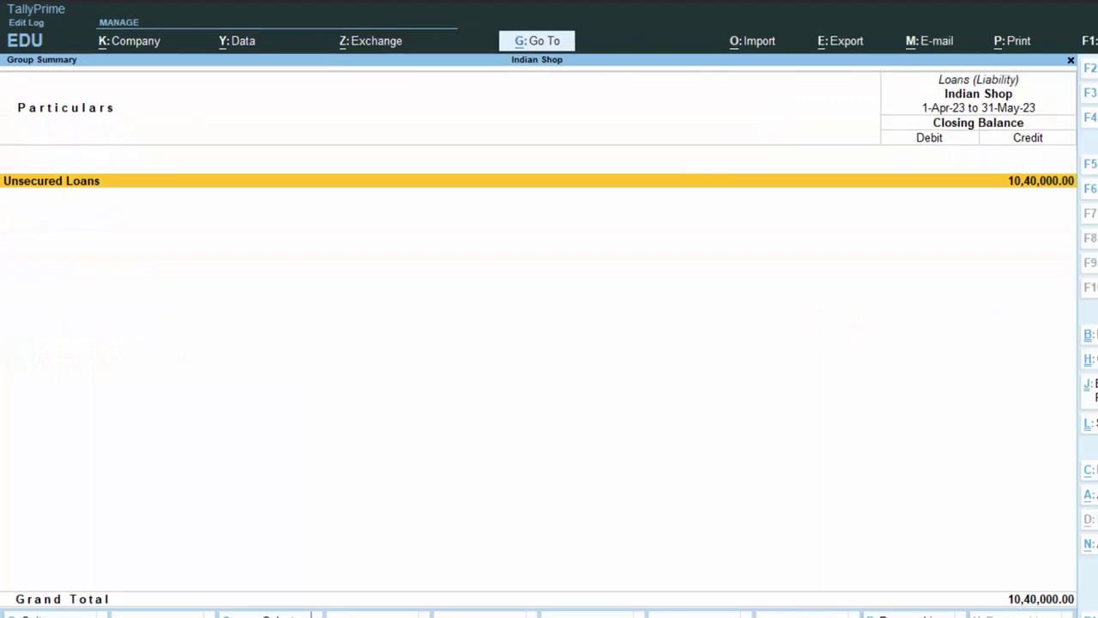
key(Return)
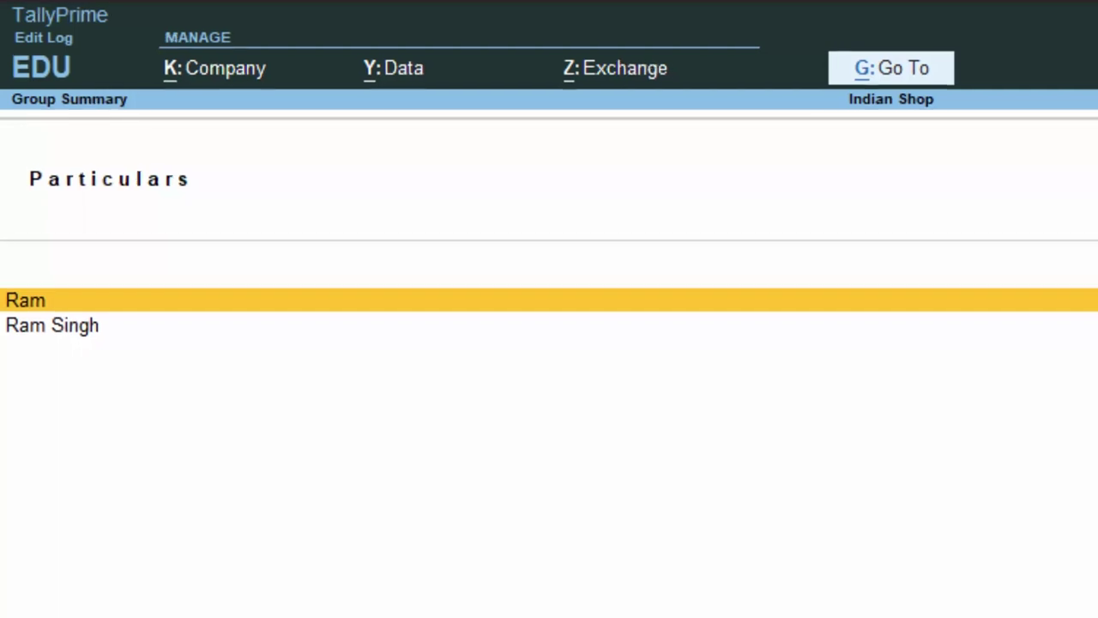
Review the lender's monthly summary and May ledger vouchers, and back out of the reports
key(Return)
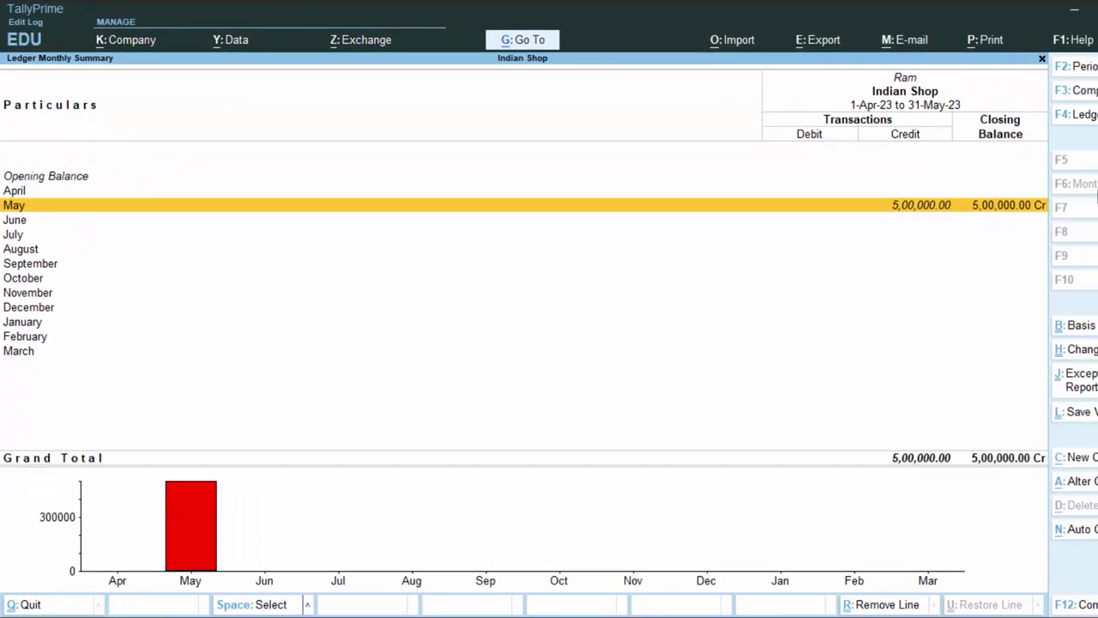
key(Return)
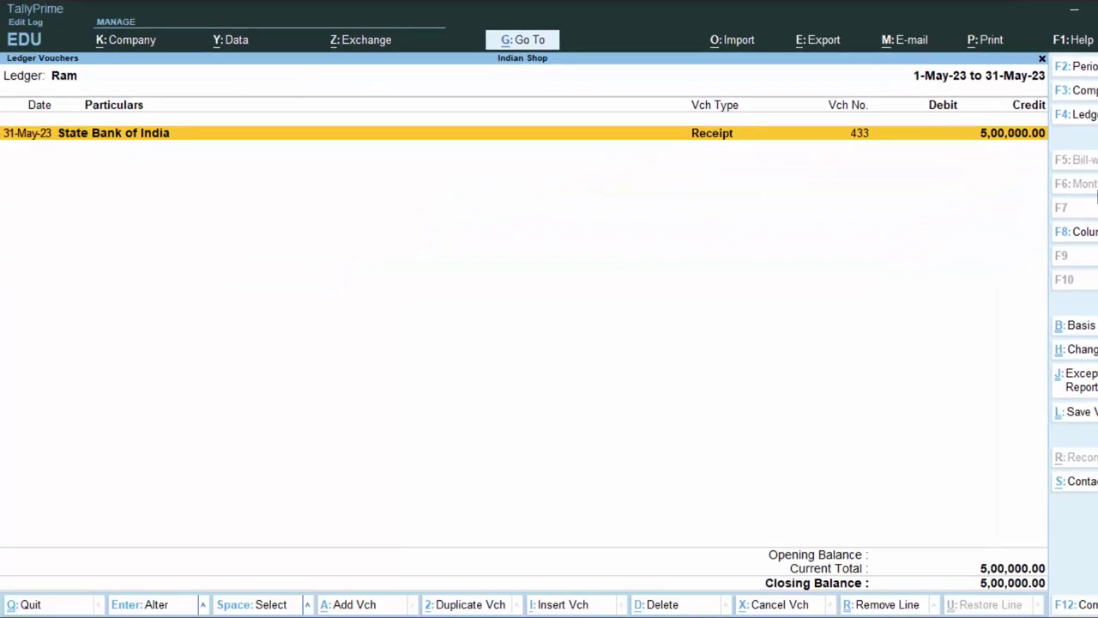
key(Escape)
key(Escape)
key(Escape)
key(Escape)
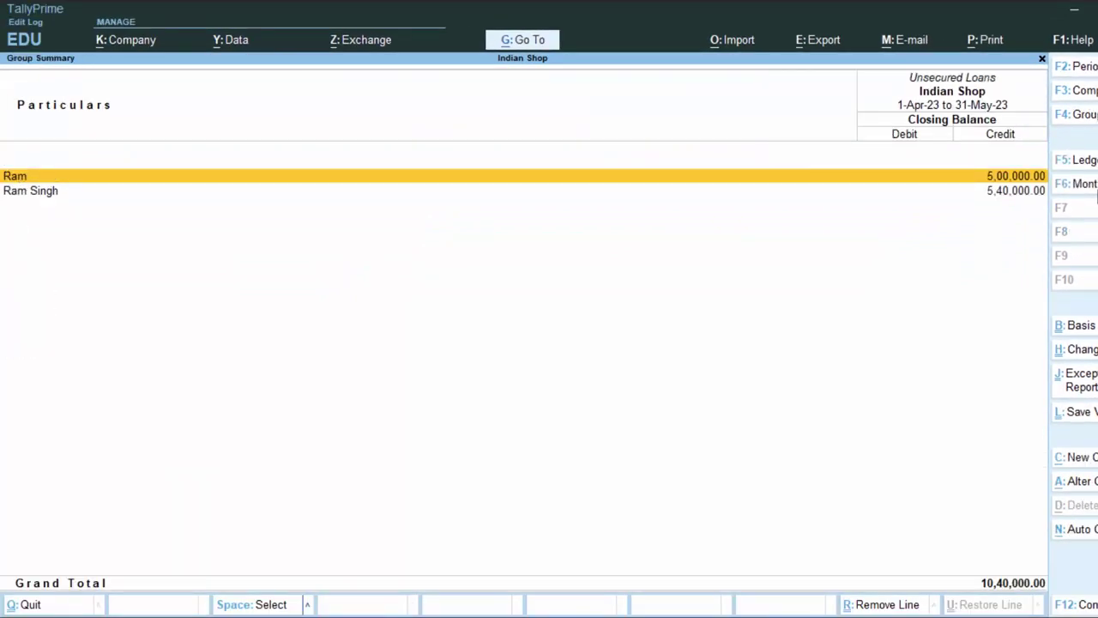